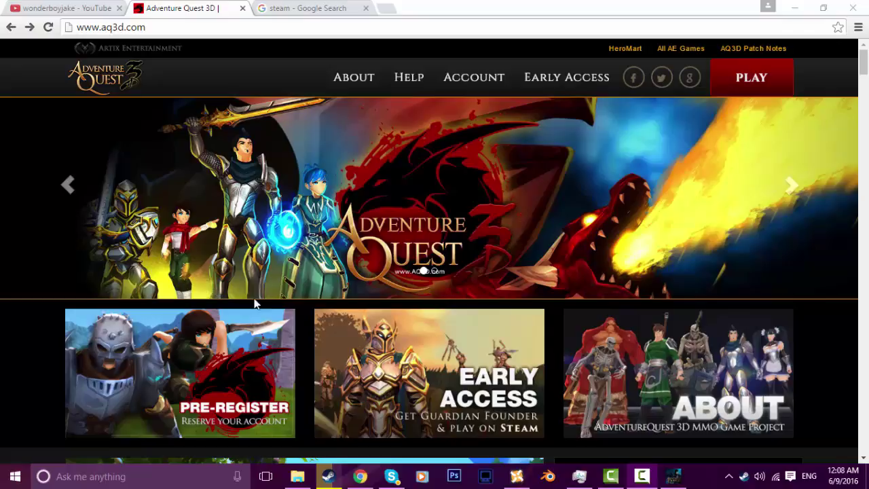
Open the Steam store site from the Google search results and go to the page for creating a new account.
left_click(290, 11)
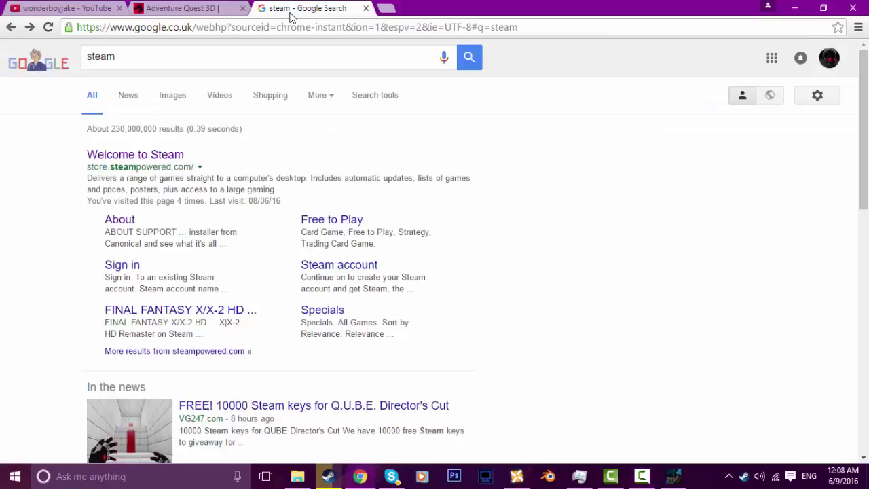
left_click(132, 155)
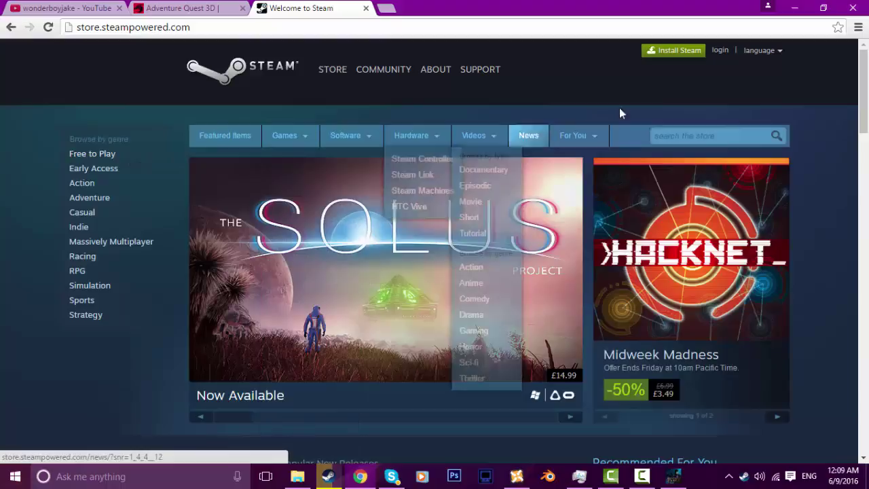
left_click(720, 52)
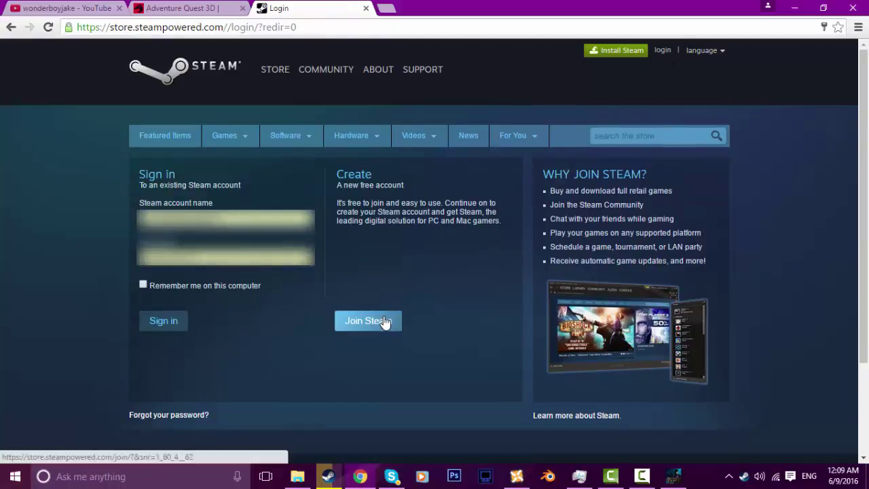
left_click(384, 323)
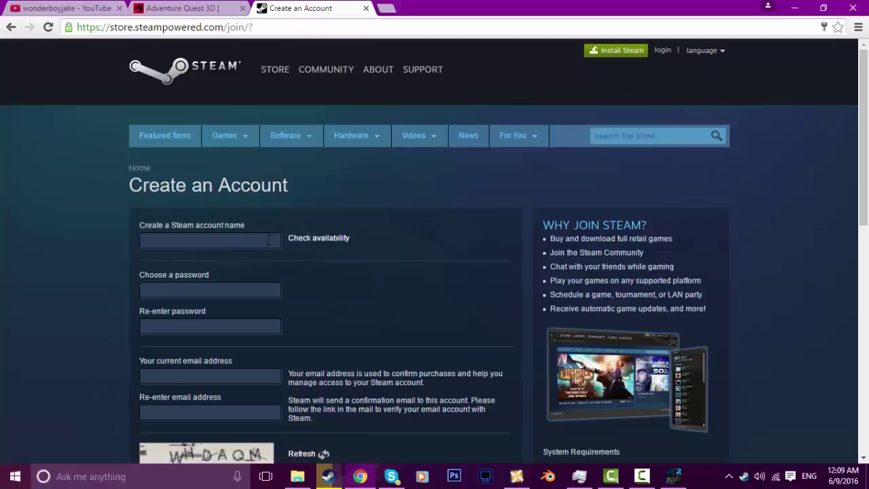
Review the account creation form and the Steam Subscriber Agreement, and tick the agreement and age confirmation.
scroll(336, 301, "down", 1)
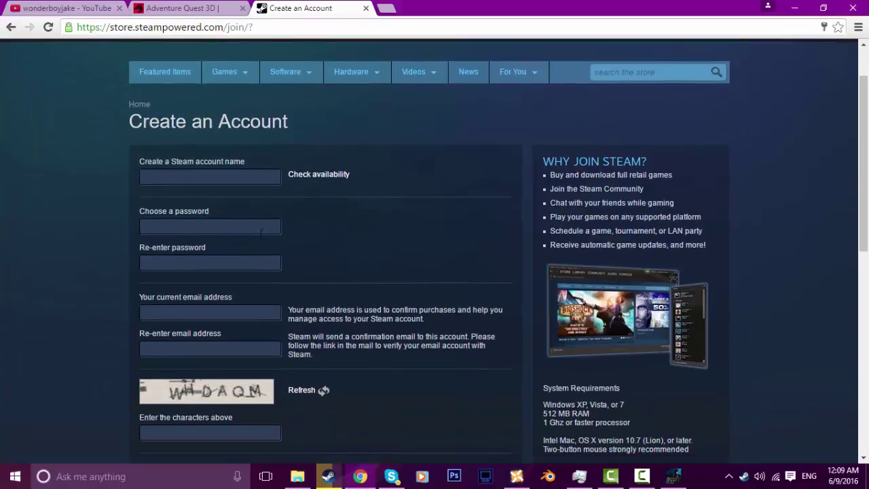
left_click(153, 176)
scroll(245, 299, "down", 1)
scroll(162, 247, "down", 1)
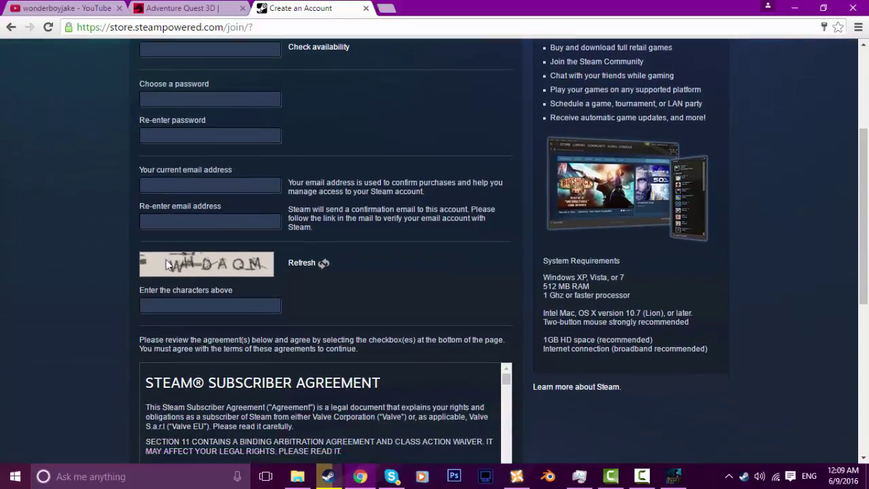
scroll(211, 267, "down", 1)
scroll(217, 256, "down", 1)
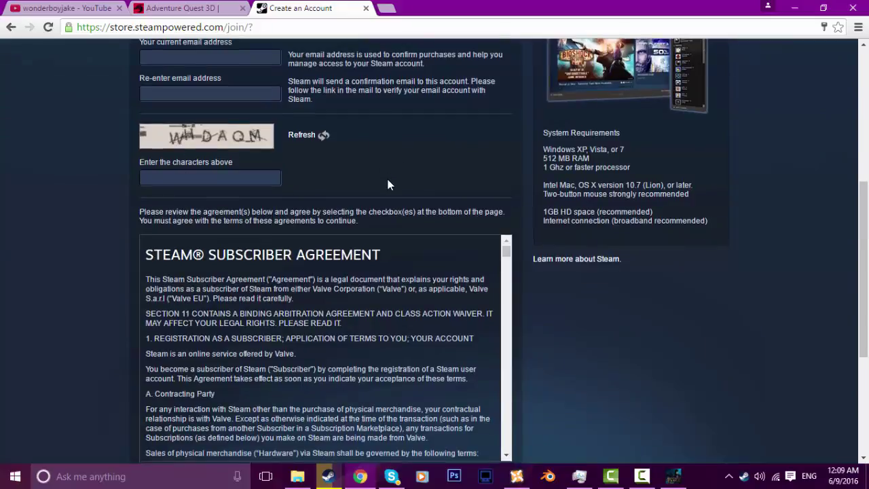
scroll(396, 159, "down", 3)
scroll(260, 204, "up", 2)
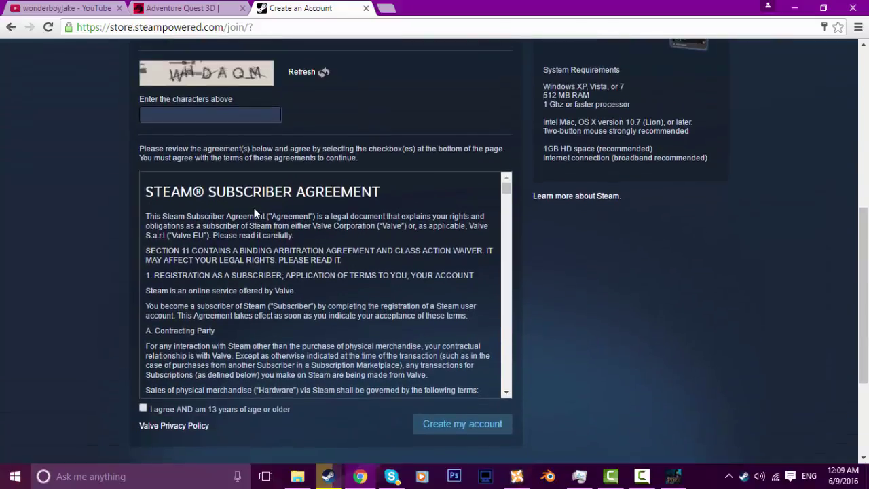
scroll(254, 208, "down", 1)
scroll(253, 272, "down", 1)
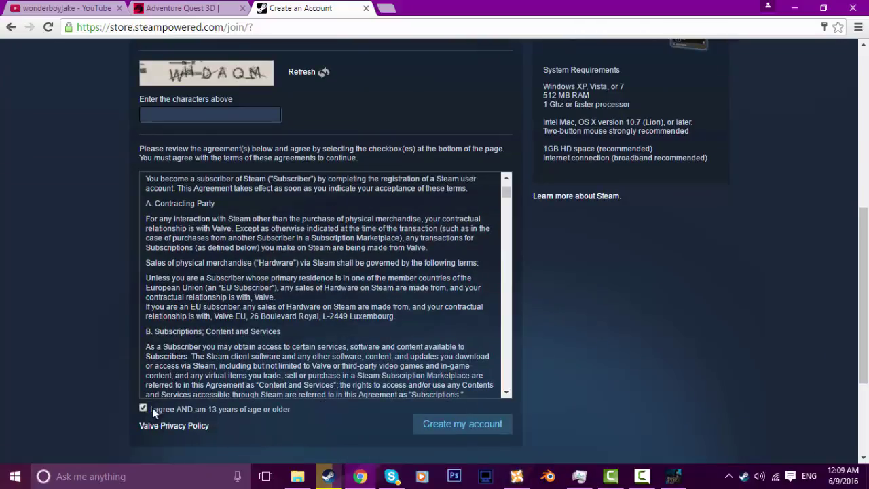
scroll(391, 340, "up", 1)
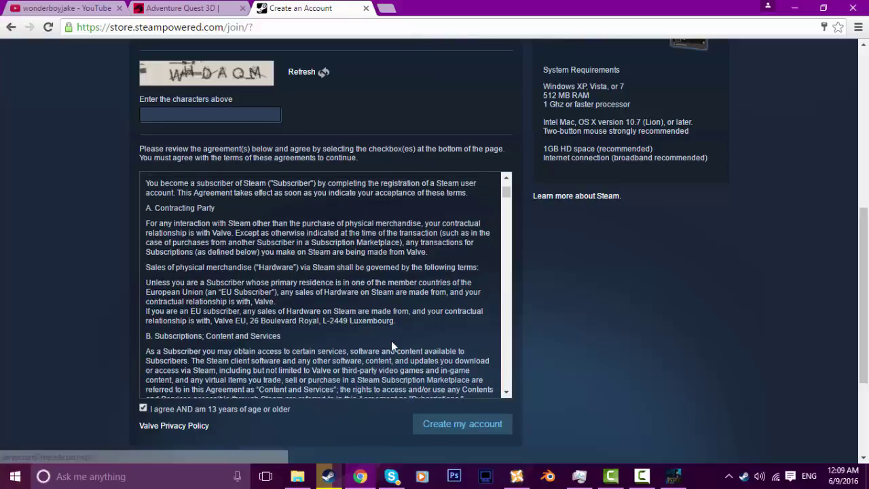
scroll(391, 345, "up", 8)
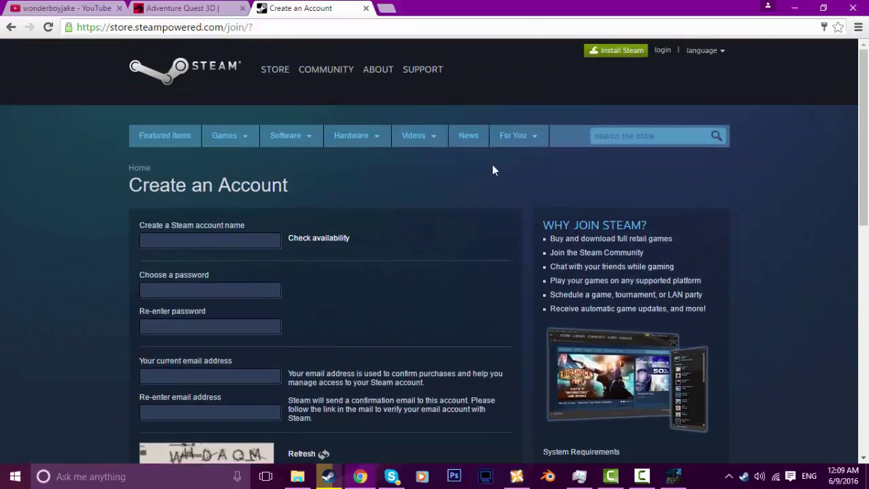
Download the Steam installer from the Steam website and open SteamSetup (6).exe.
left_click(618, 55)
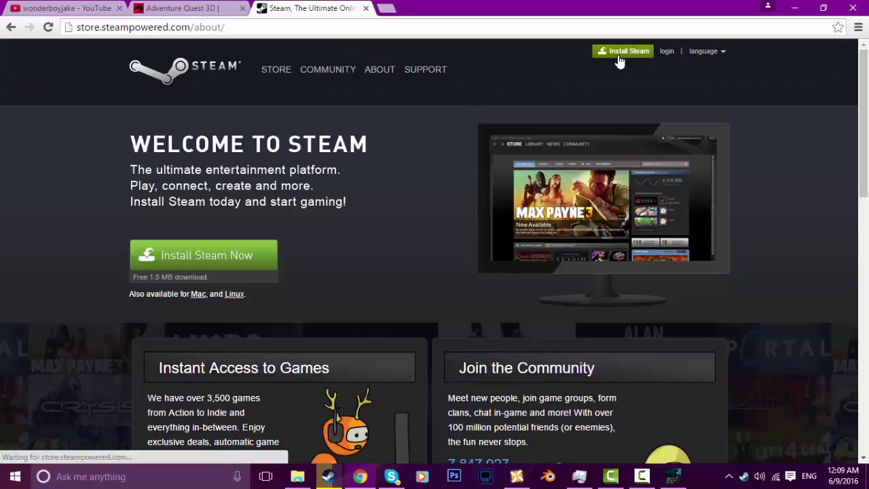
left_click(255, 261)
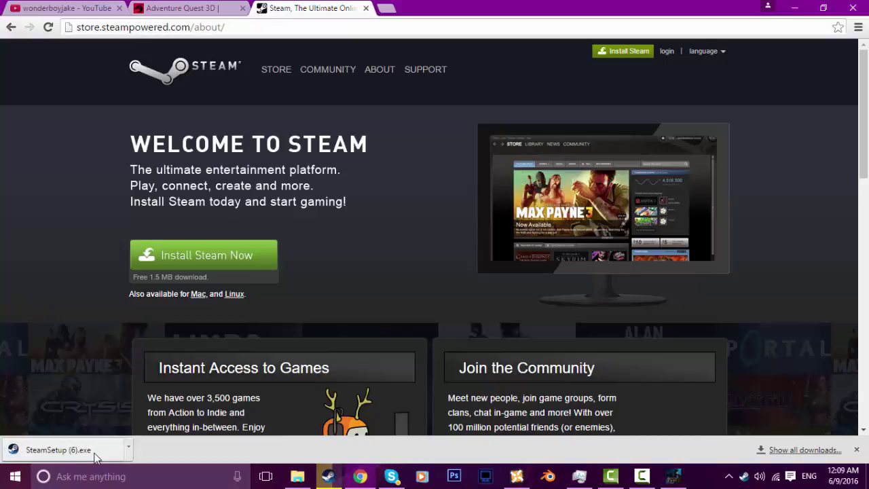
left_click(81, 454)
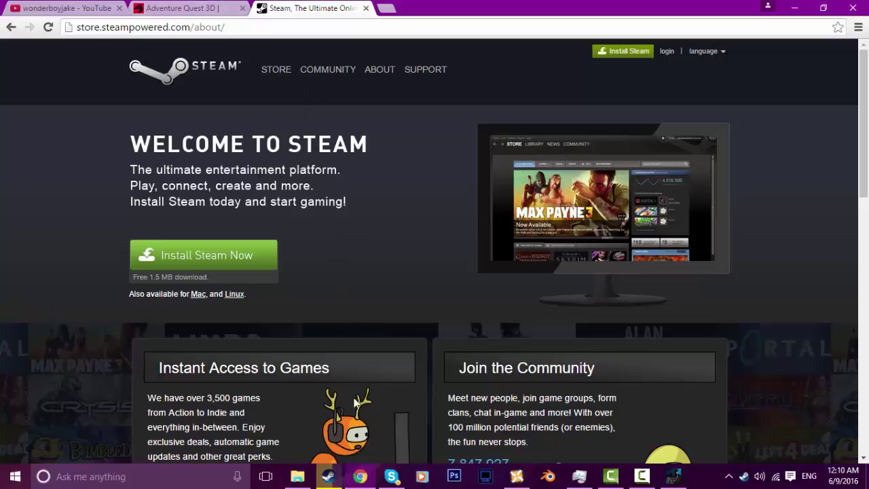
Switch to the Steam client and look through the list of games in the library.
left_click(328, 476)
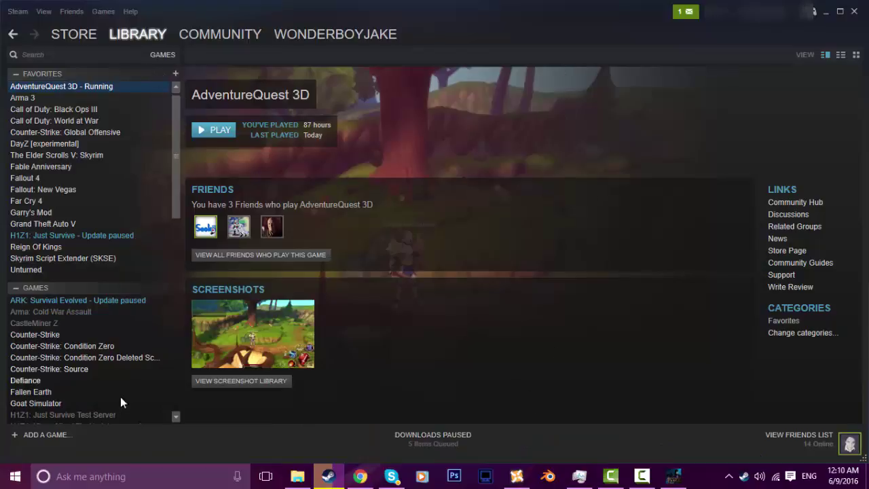
left_click_drag(176, 158, 164, 352)
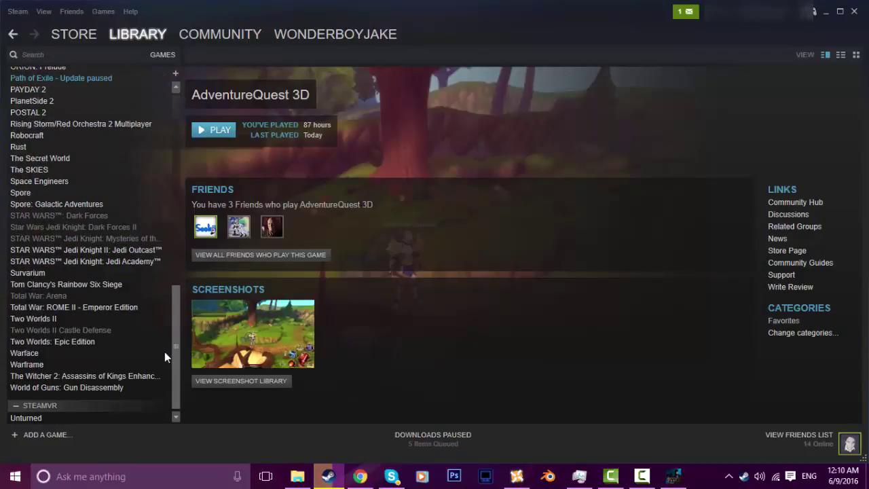
Return to the AdventureQuest 3D website in Chrome, open the account page and request the Steam key for PC & Mac.
left_click(359, 476)
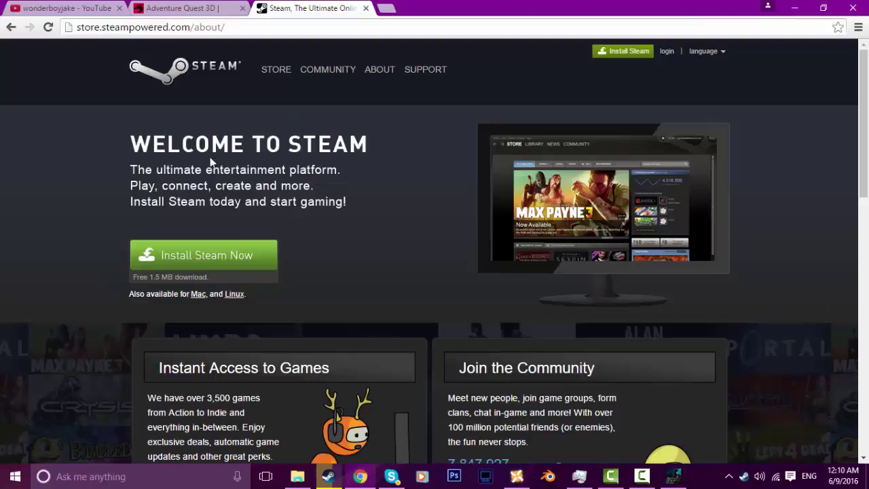
left_click(185, 7)
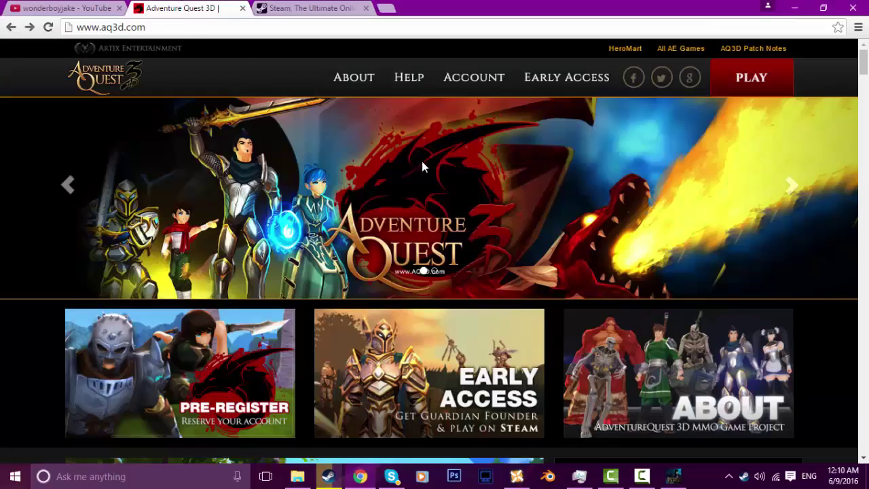
left_click(471, 79)
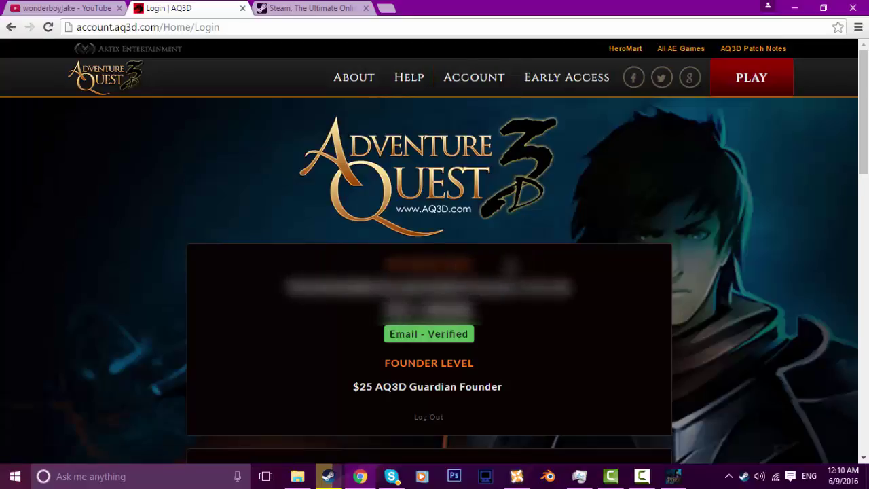
scroll(481, 253, "down", 5)
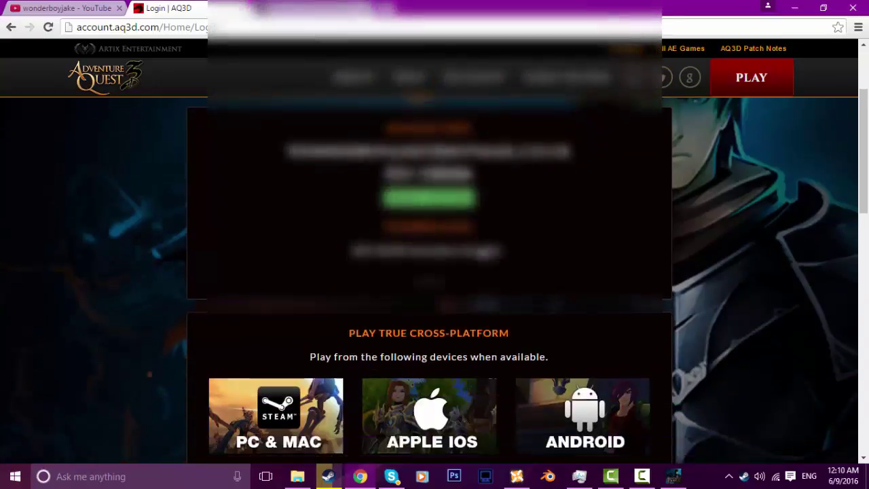
scroll(478, 242, "up", 1)
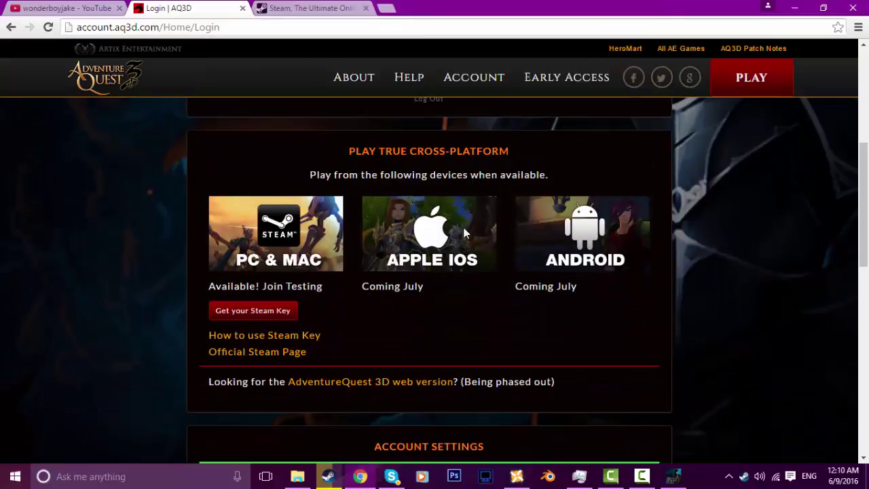
left_click(266, 312)
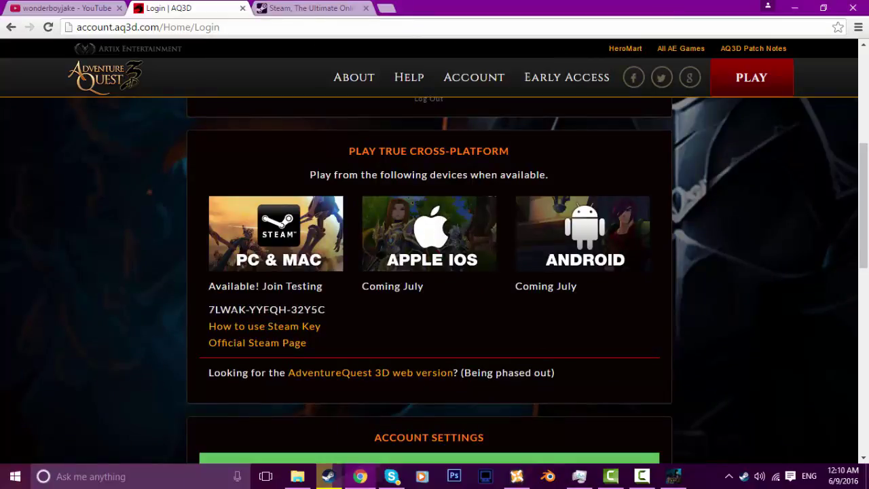
Copy the Steam key shown under the PC & Mac platform.
left_click_drag(208, 310, 325, 310)
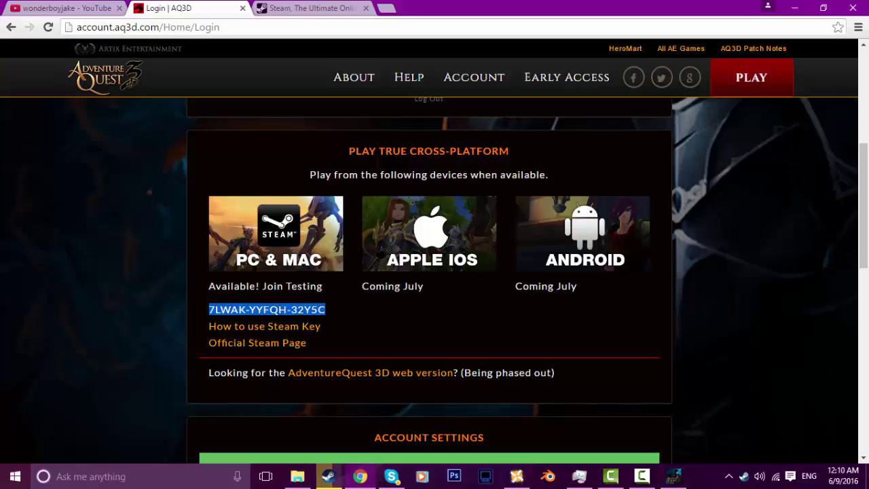
right_click(324, 310)
left_click(346, 317)
Switch to the Steam client, start activating a product, accept the subscriber agreement and submit the copied key as the product code.
left_click(332, 473)
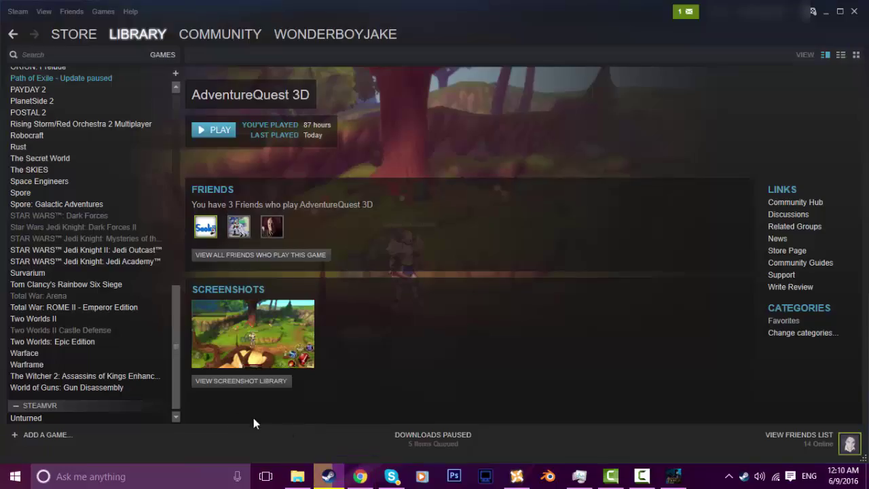
left_click(55, 433)
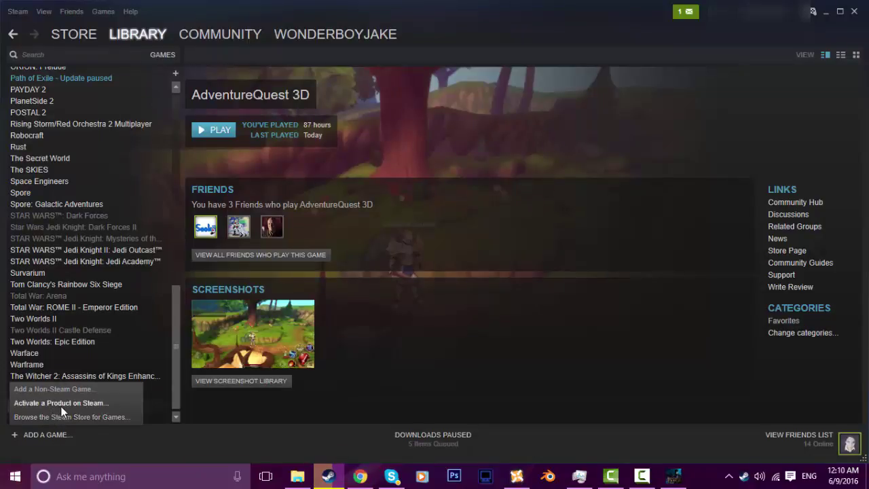
left_click(61, 403)
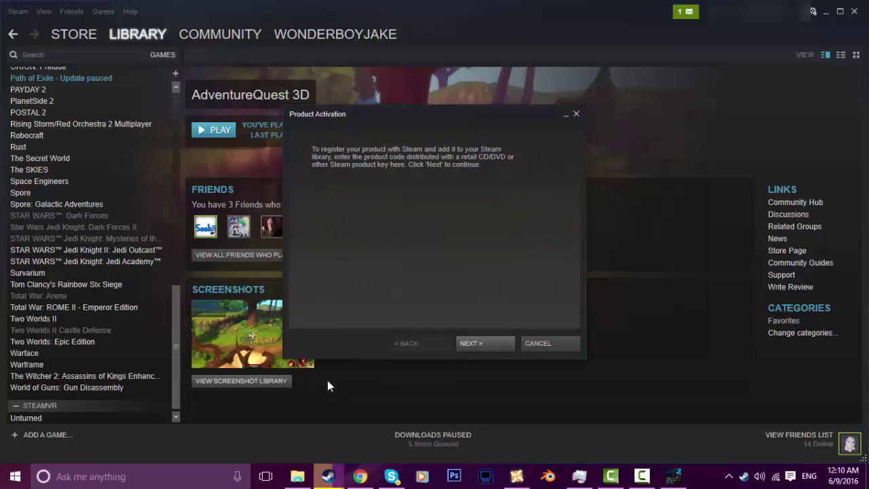
left_click(484, 341)
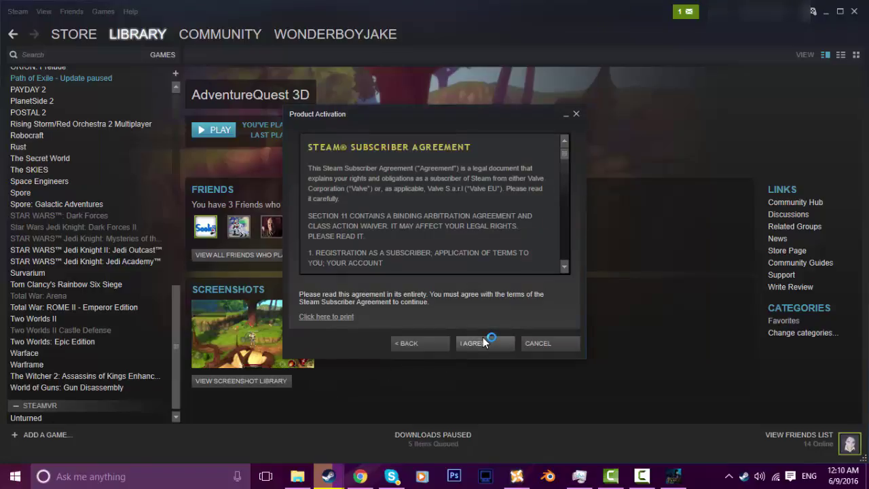
left_click(482, 343)
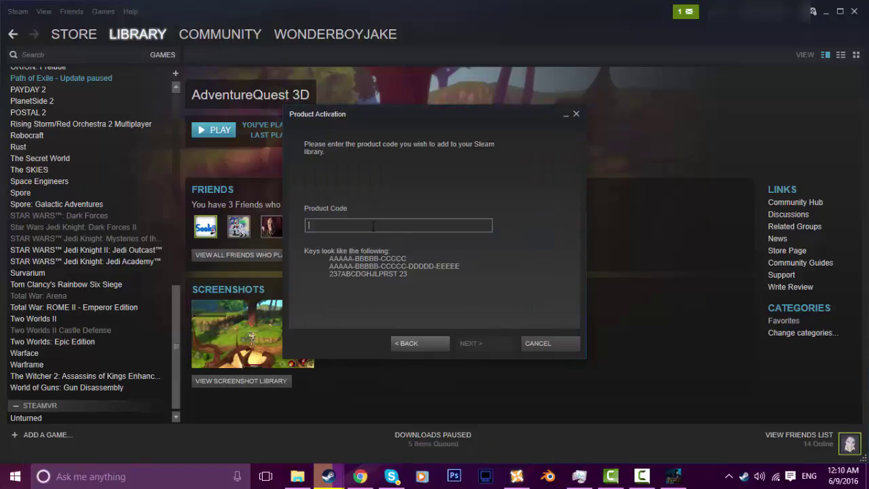
key("ctrl+v")
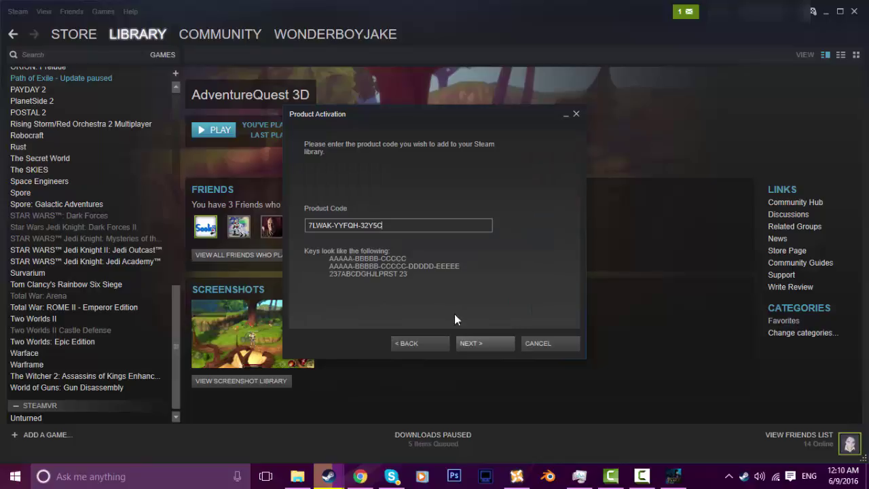
left_click(473, 341)
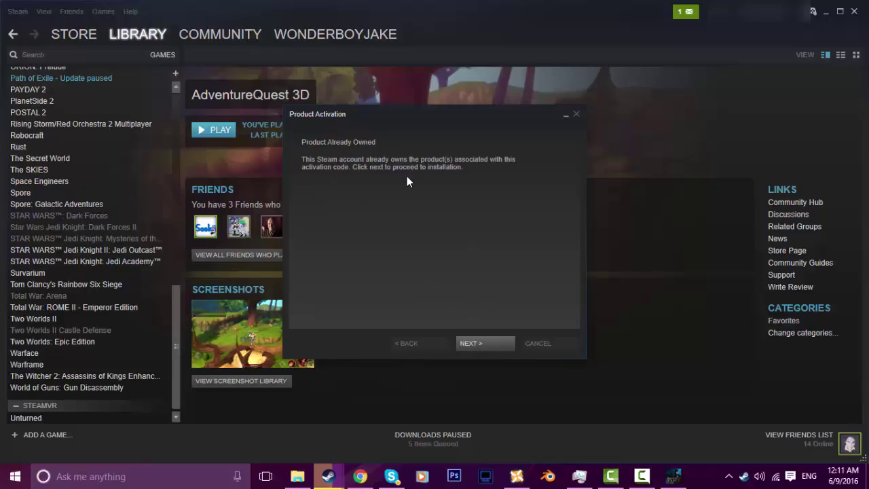
Proceed with installing AdventureQuest 3D, keeping the desktop and start menu shortcuts, and finish the installation dialog.
left_click(484, 344)
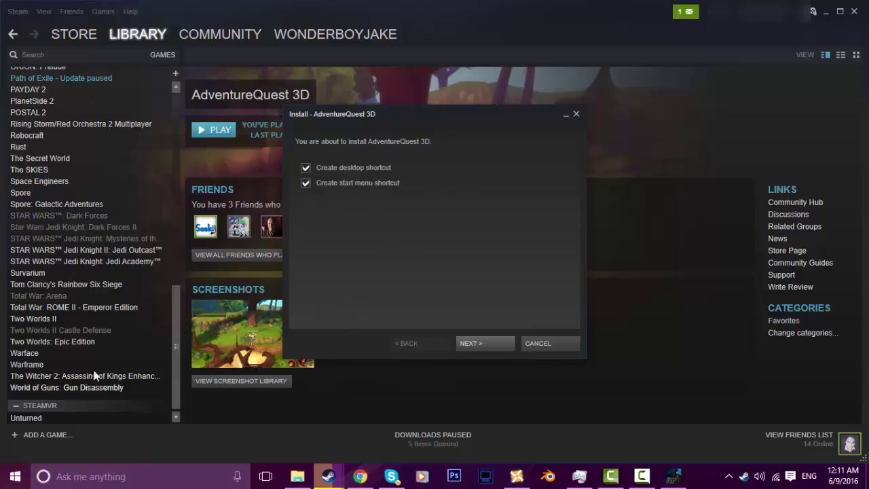
left_click(477, 345)
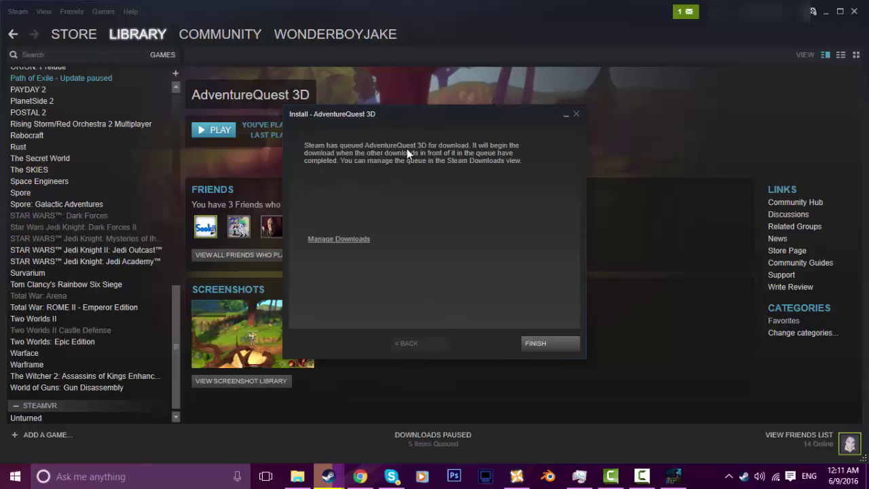
left_click(537, 343)
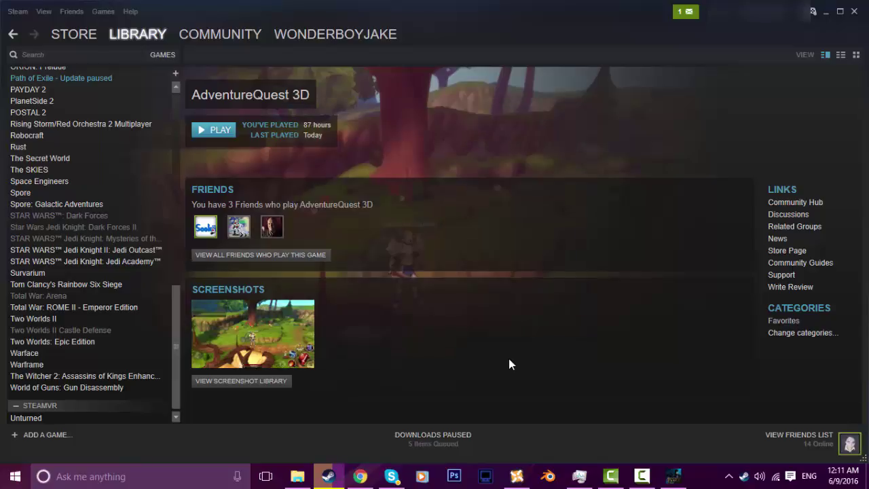
Open Steam's downloads view and find AdventureQuest 3D among the completed downloads.
left_click(448, 431)
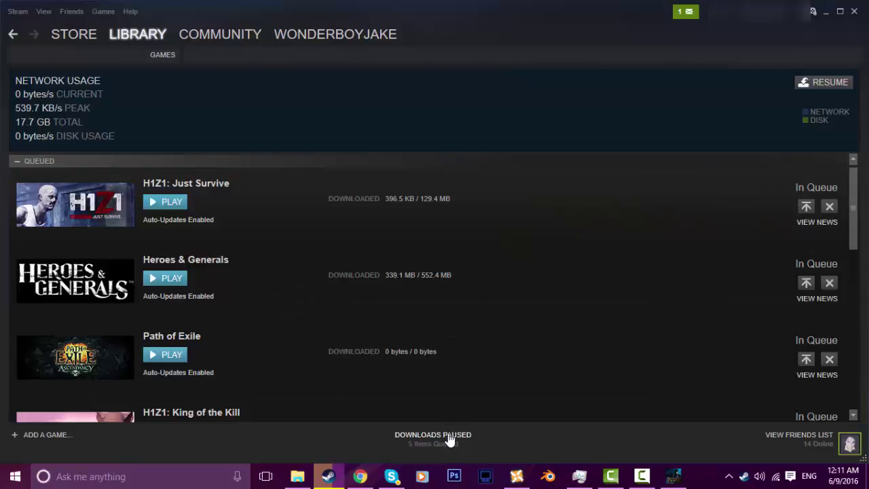
scroll(393, 319, "down", 7)
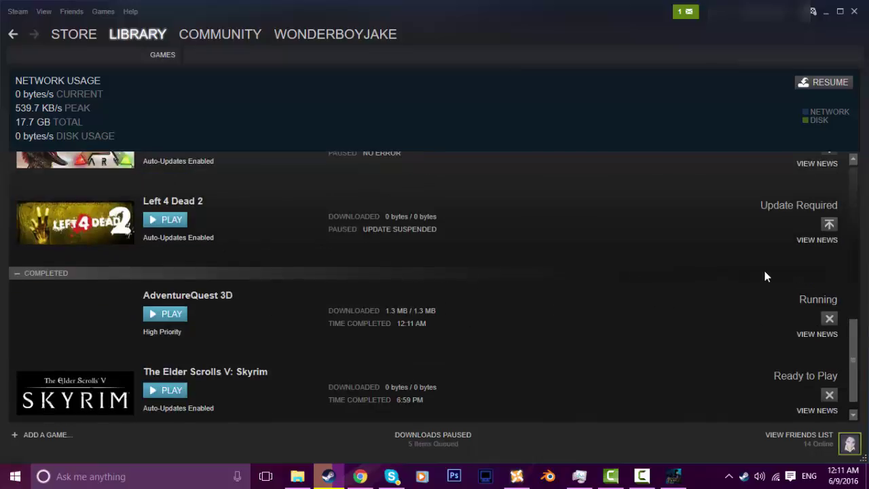
Start the update of ARK: Survival Evolved from the list of updates that are required but not queued.
scroll(765, 276, "up", 3)
scroll(787, 265, "up", 2)
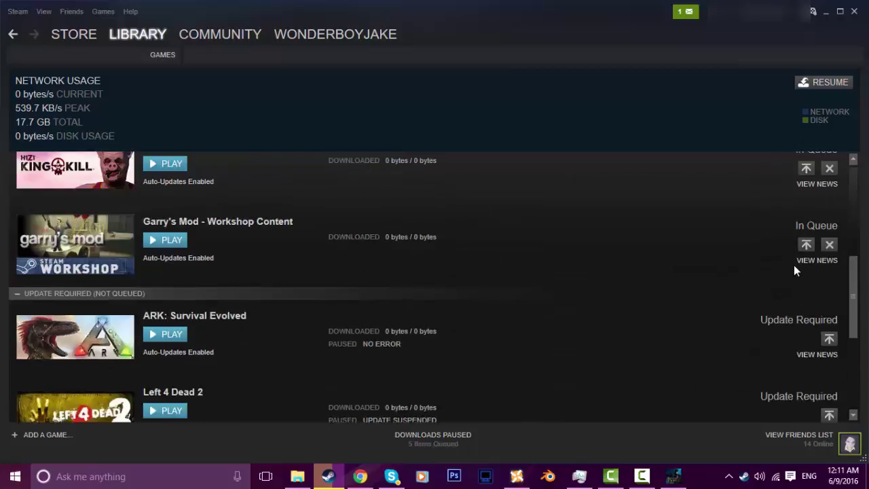
scroll(793, 269, "down", 1)
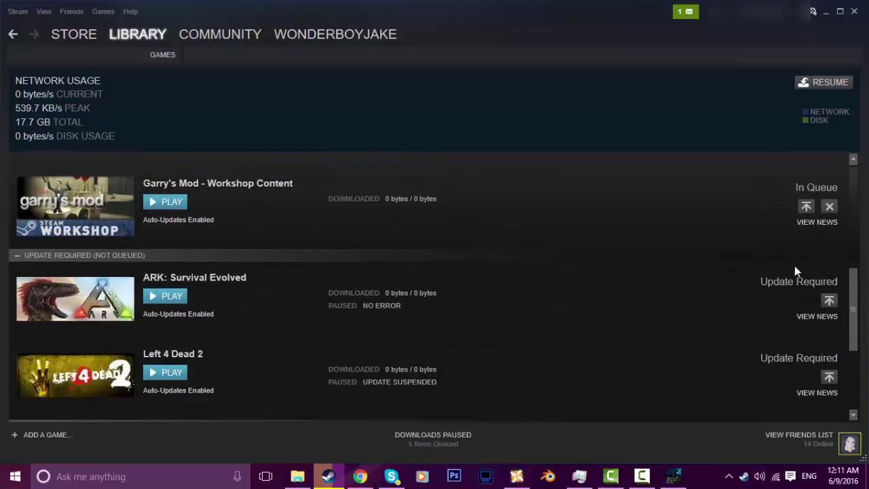
left_click(827, 301)
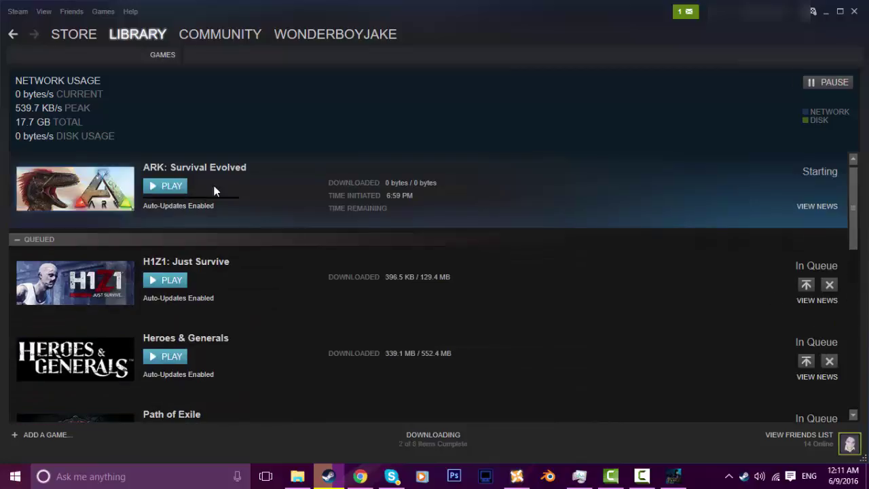
Check the AdventureQuest 3D entry among the completed downloads and pause all active downloads.
scroll(461, 216, "down", 3)
scroll(461, 217, "down", 4)
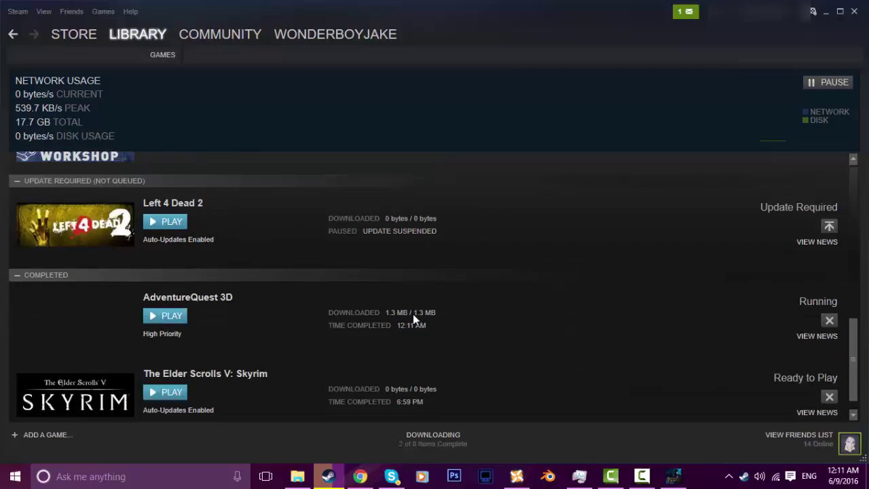
scroll(411, 325, "up", 8)
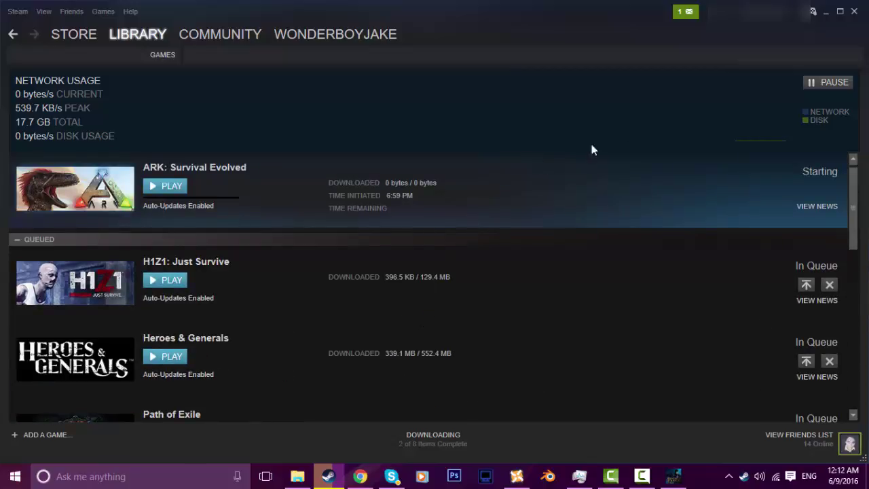
left_click(829, 82)
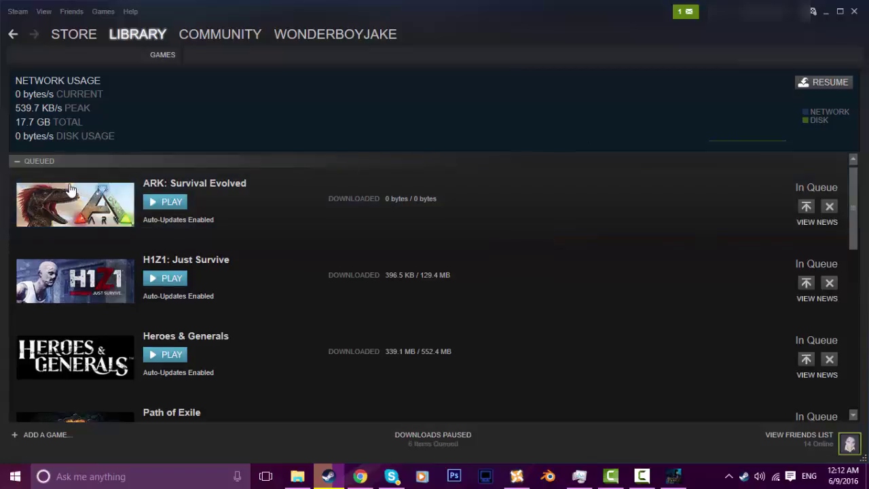
Go to the games list in the library and launch AdventureQuest 3D from its page.
scroll(475, 306, "down", 3)
mouse_move(148, 45)
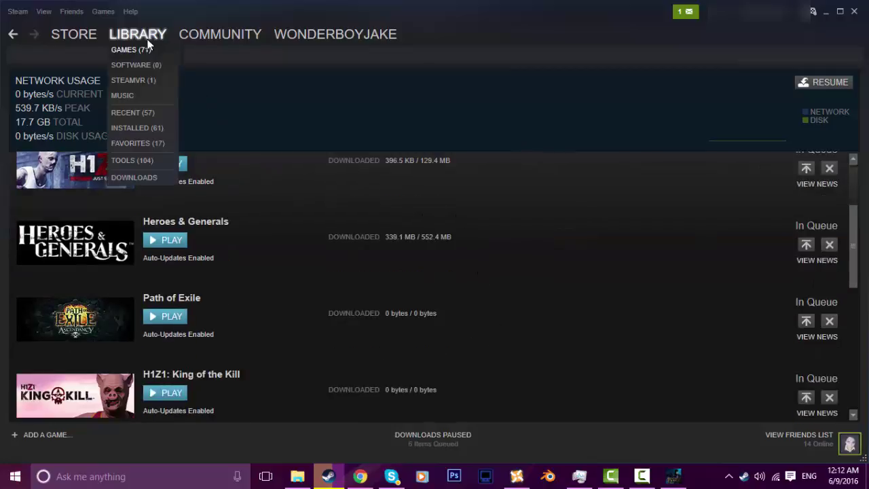
left_click(129, 51)
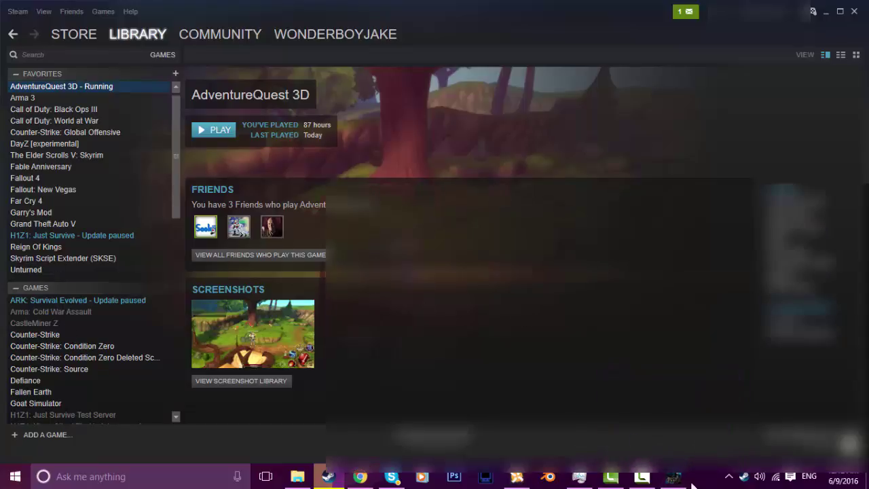
mouse_move(675, 479)
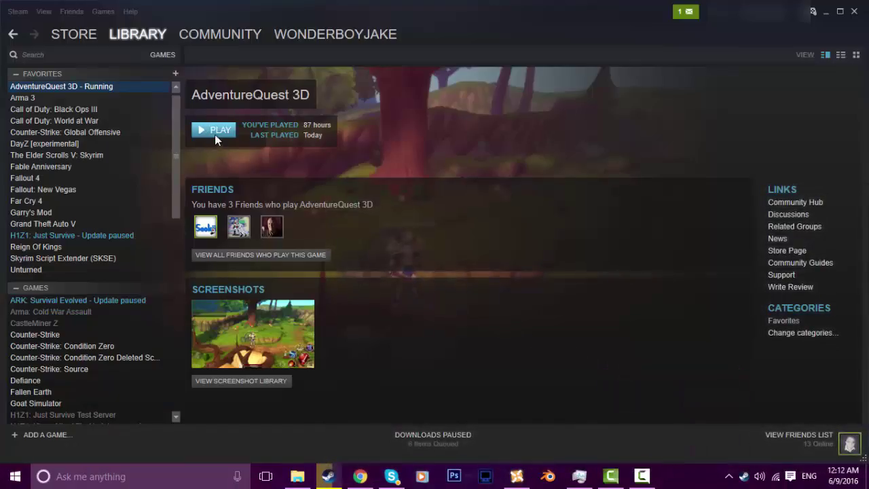
left_click(215, 132)
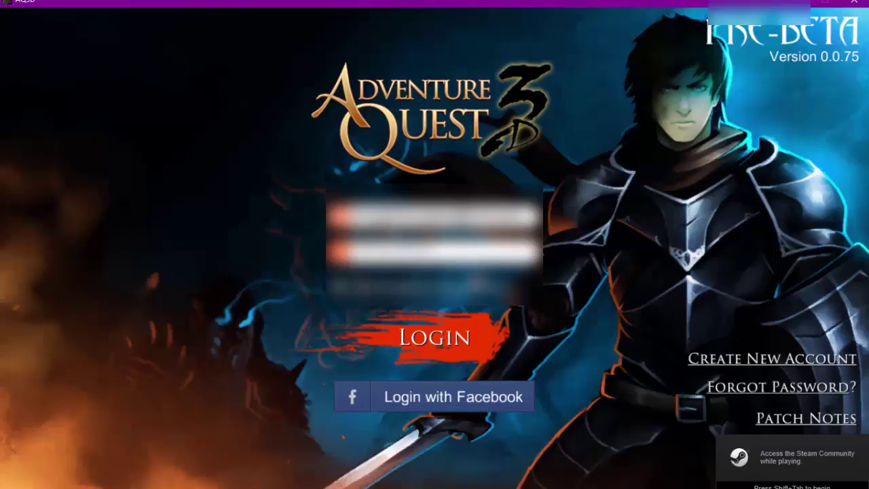
Log in to AdventureQuest 3D and enter the game world with the existing character on a server.
left_click(443, 339)
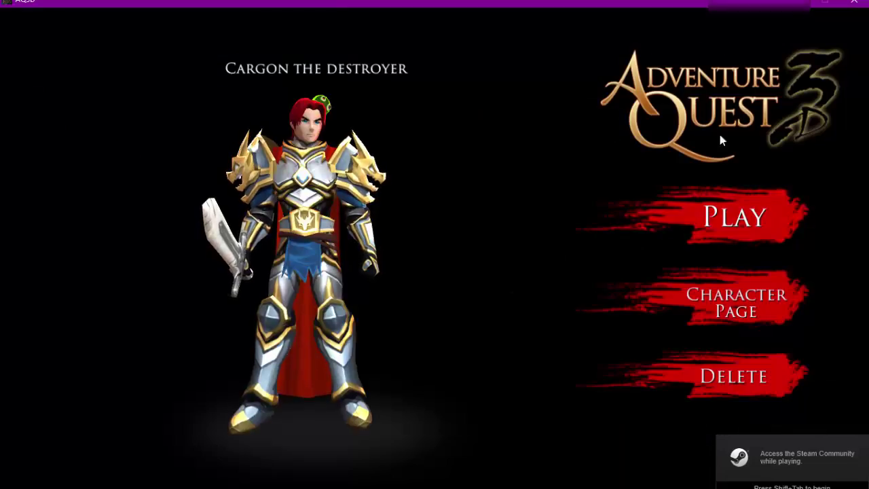
left_click(742, 217)
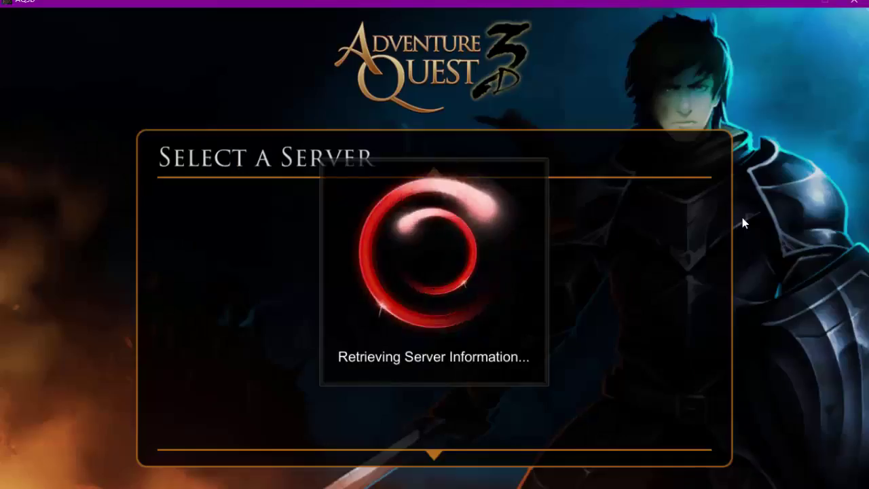
left_click(339, 199)
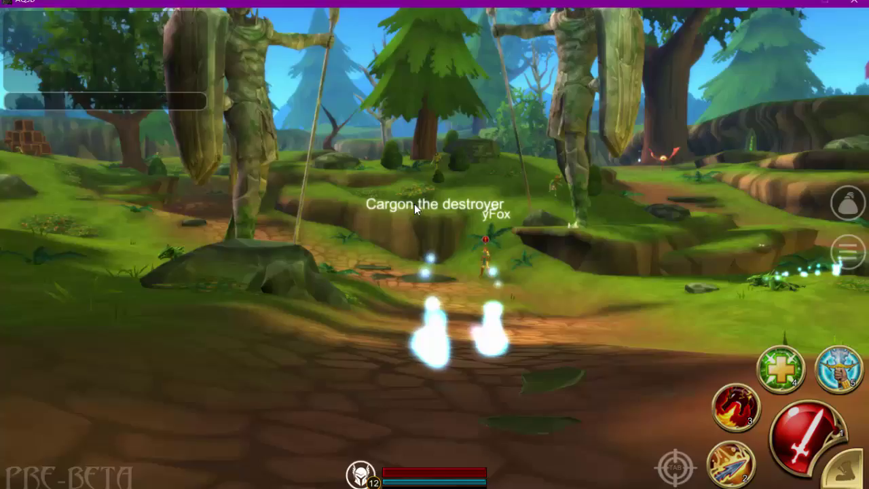
key("w")
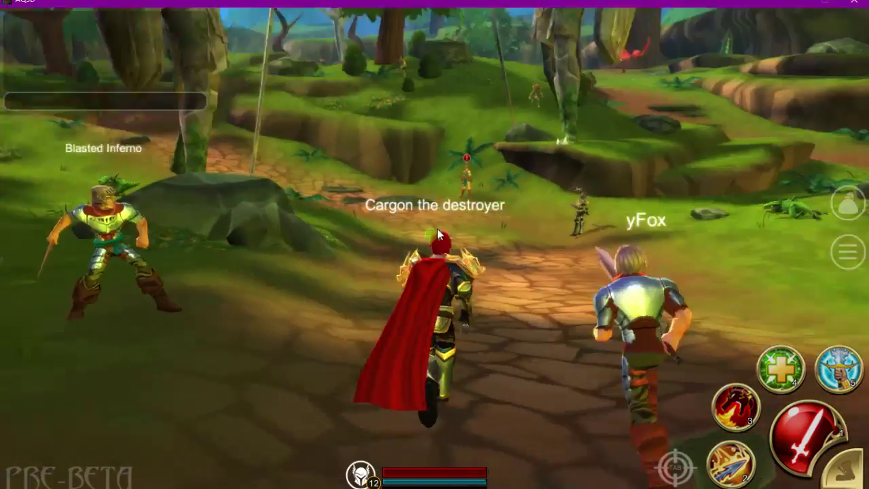
left_click_drag(437, 229, 508, 229)
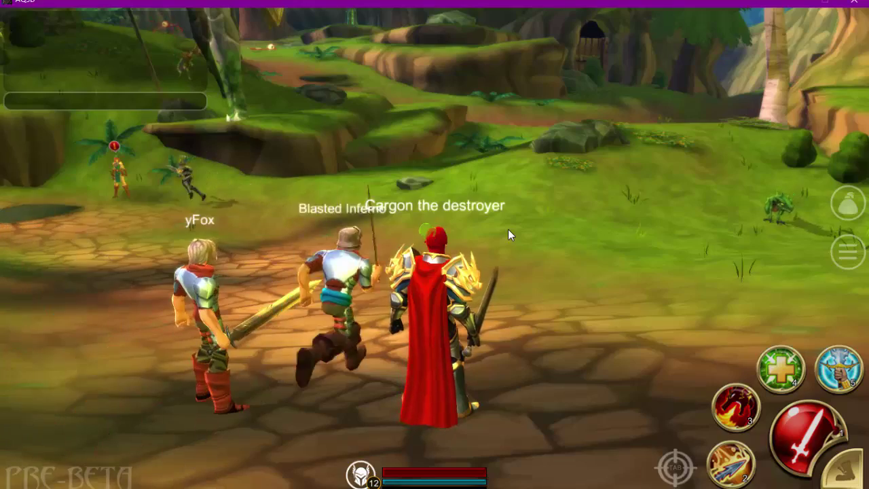
Open the game's graphics options and look through the available screen resolutions.
left_click(848, 251)
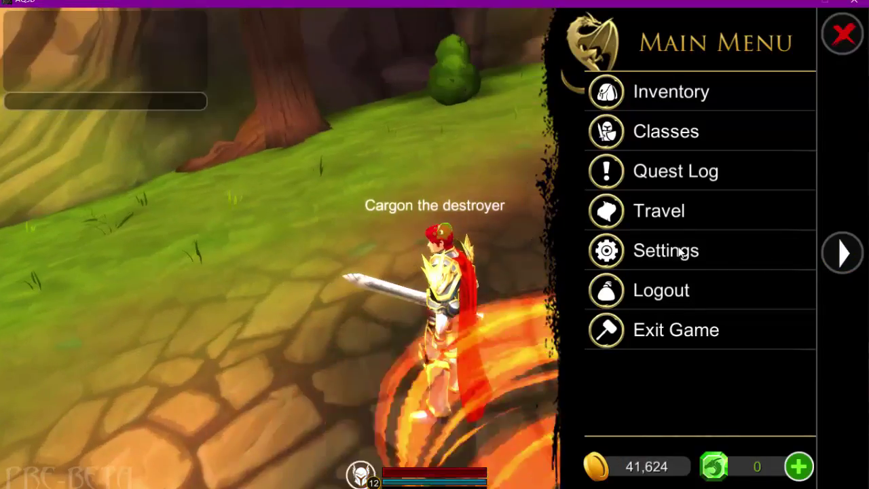
left_click(672, 251)
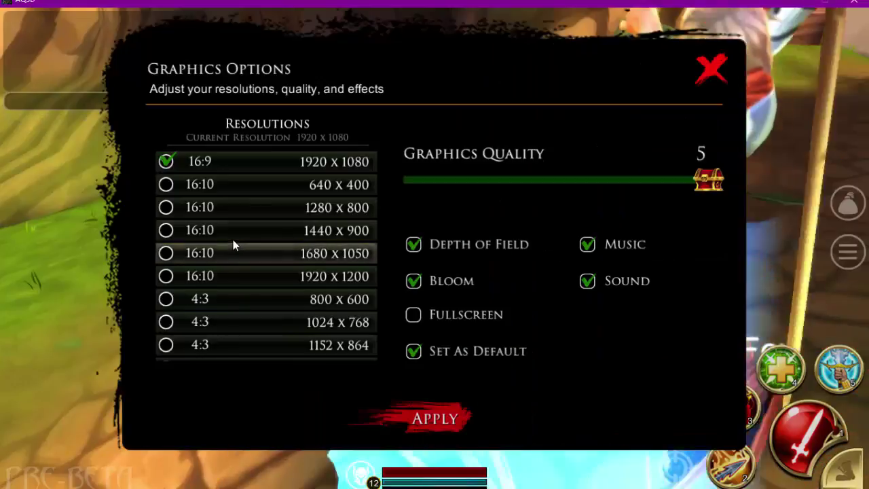
scroll(231, 224, "up", 1)
scroll(225, 193, "up", 2)
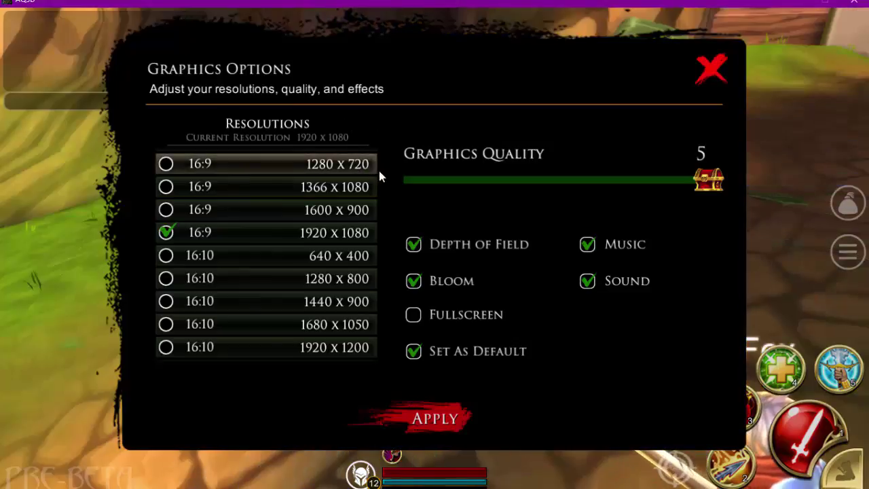
scroll(353, 180, "up", 2)
scroll(330, 194, "down", 3)
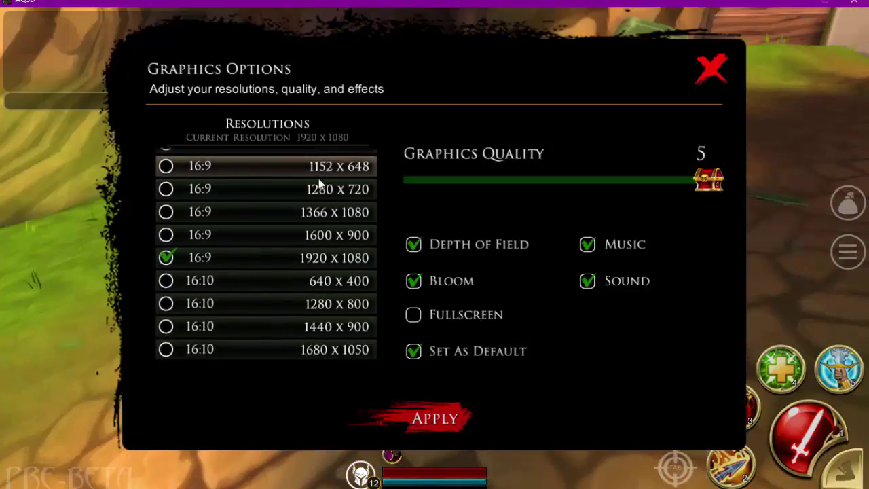
scroll(322, 190, "down", 1)
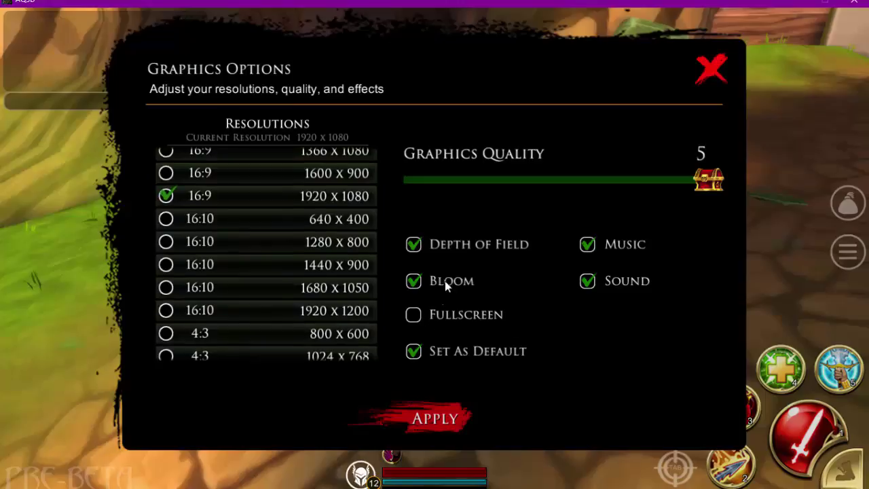
Lower the graphics quality to 1, apply it and inspect the character up close from the front.
left_click_drag(705, 179, 397, 197)
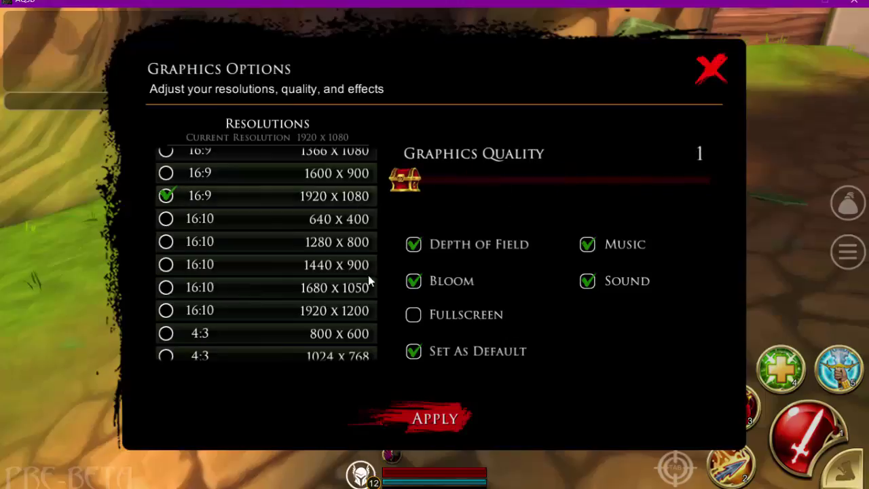
left_click(434, 418)
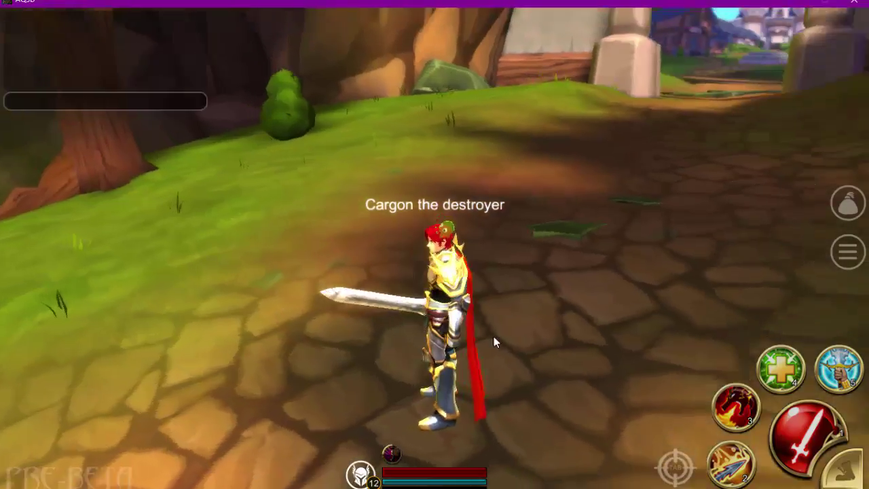
left_click_drag(494, 336, 654, 305)
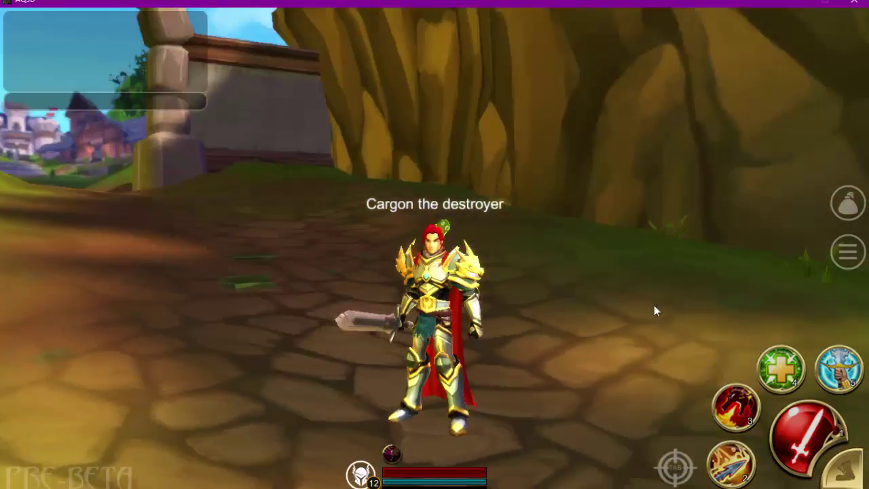
scroll(511, 322, "up", 3)
Reopen the graphics options, raise the graphics quality to its maximum and apply the change.
left_click(847, 252)
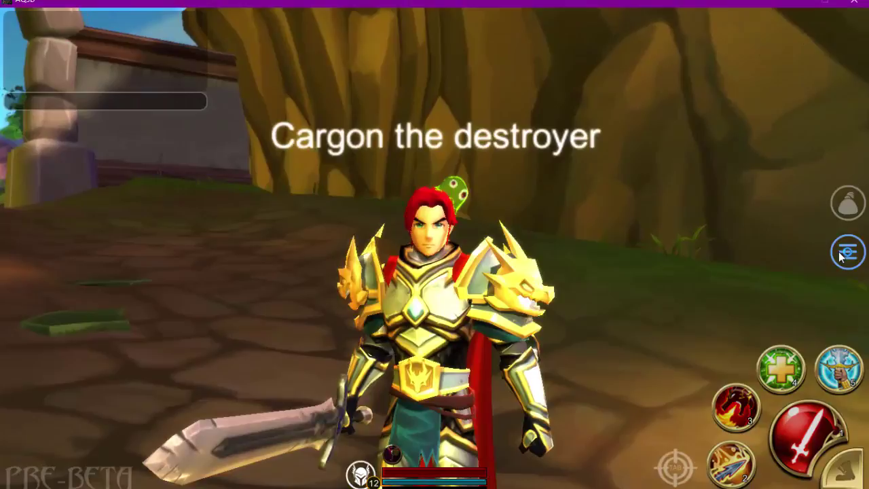
left_click(700, 252)
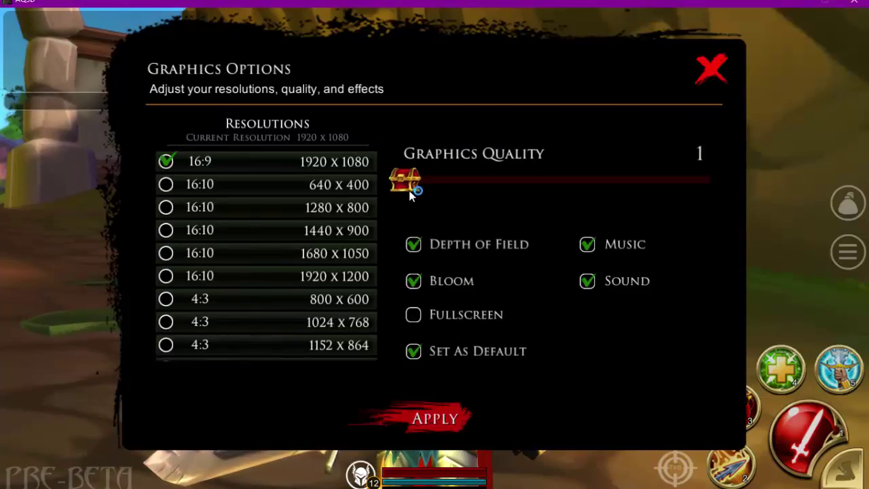
left_click_drag(409, 190, 738, 241)
left_click(438, 415)
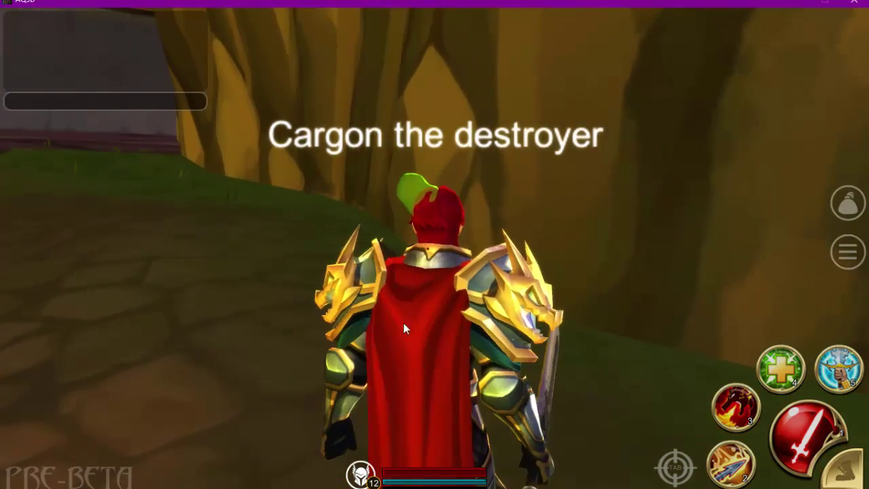
Run the character forward along the stone path and across the grassy forest area.
key("w")
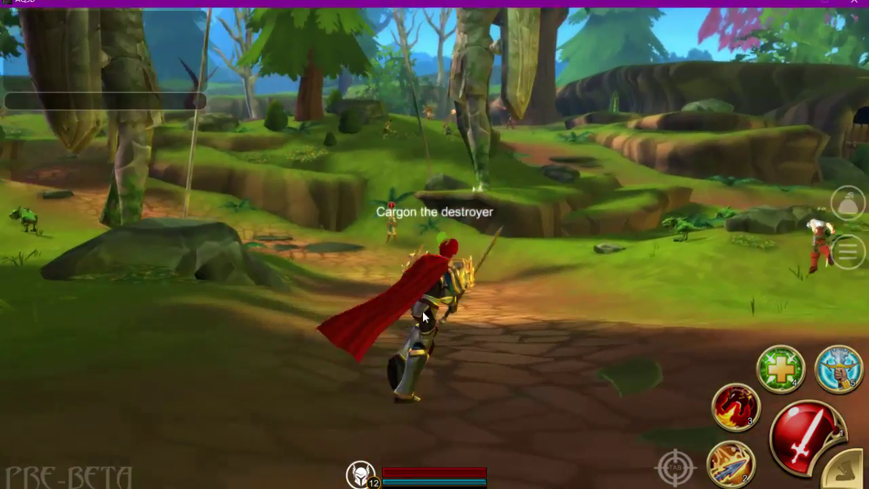
left_click_drag(422, 311, 516, 241)
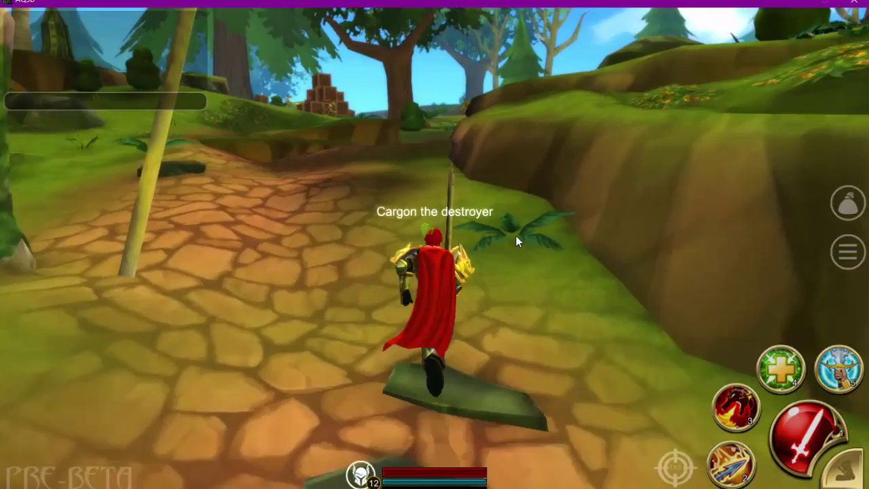
key("w")
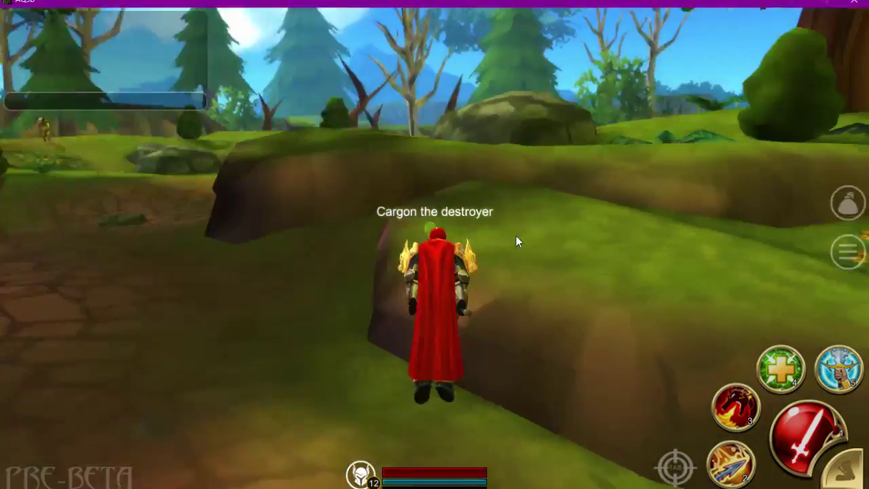
key("w")
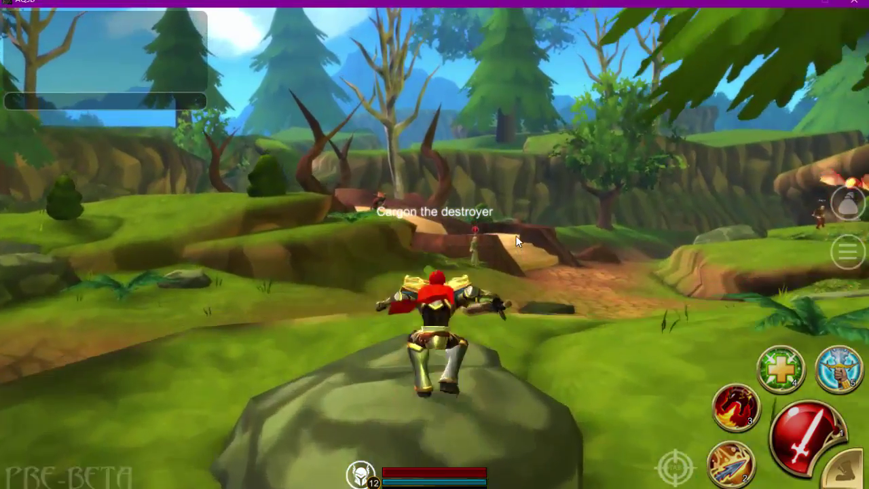